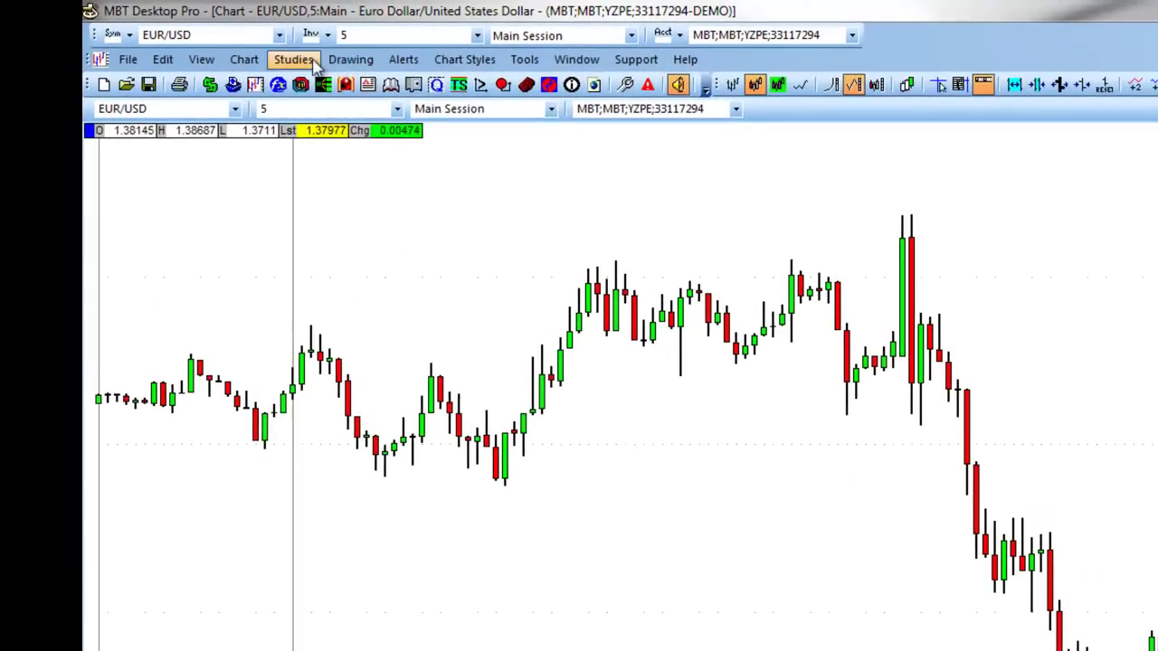
Choose Bollinger Bands from the Studies list for the EUR/USD chart.
left_click(312, 60)
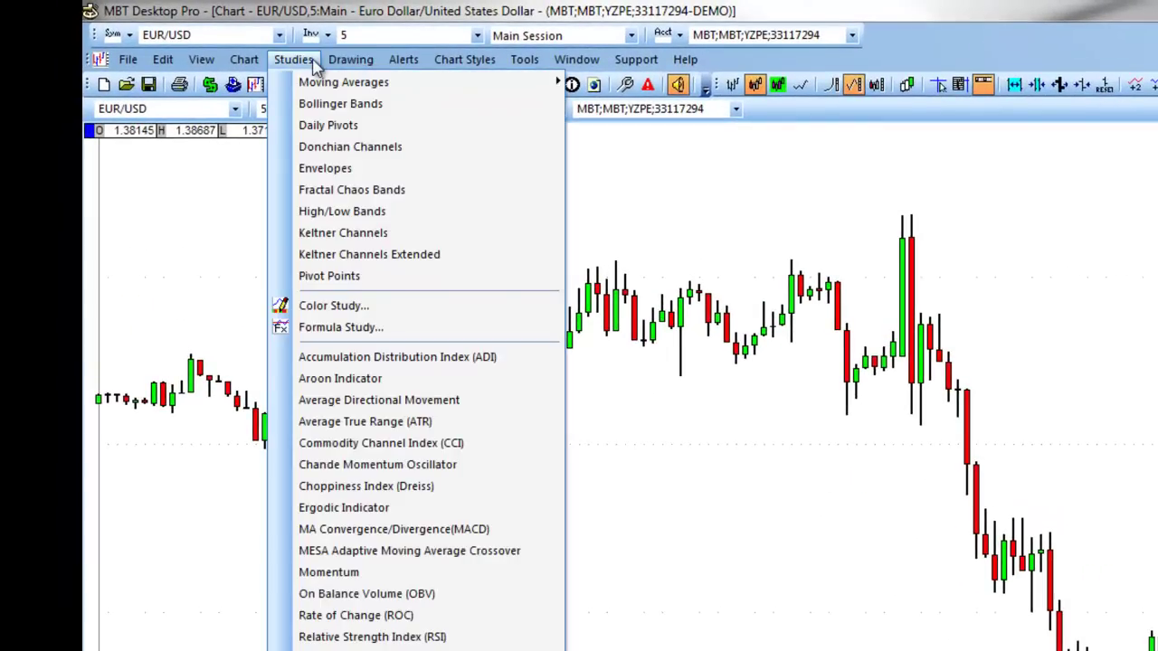
mouse_move(322, 83)
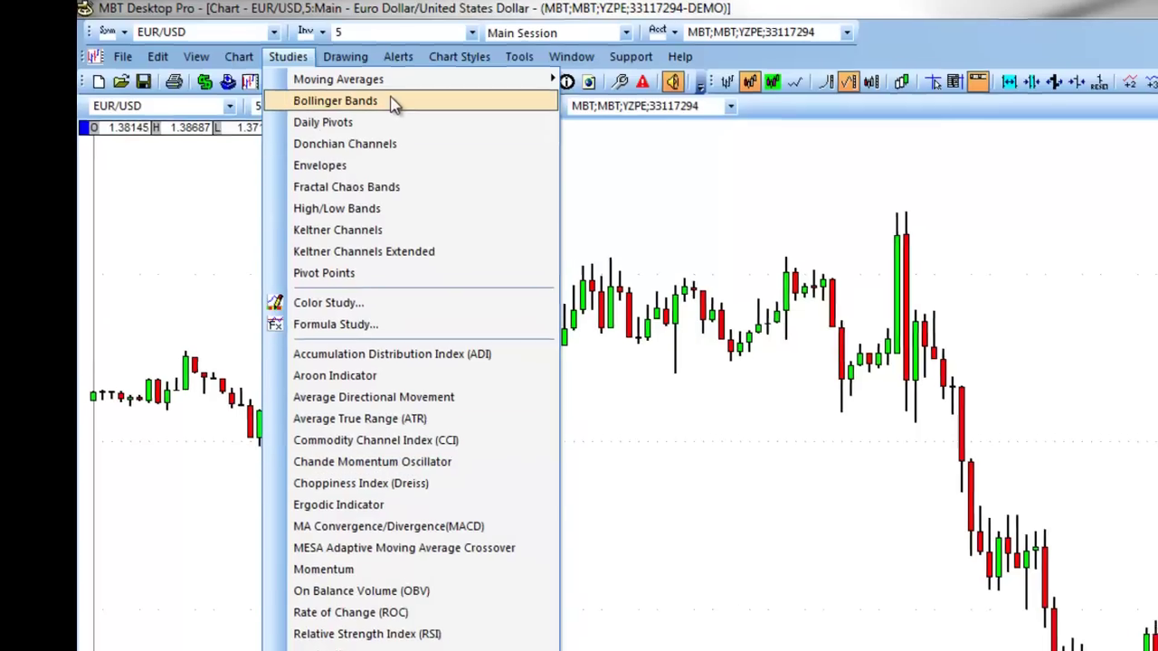
left_click(399, 104)
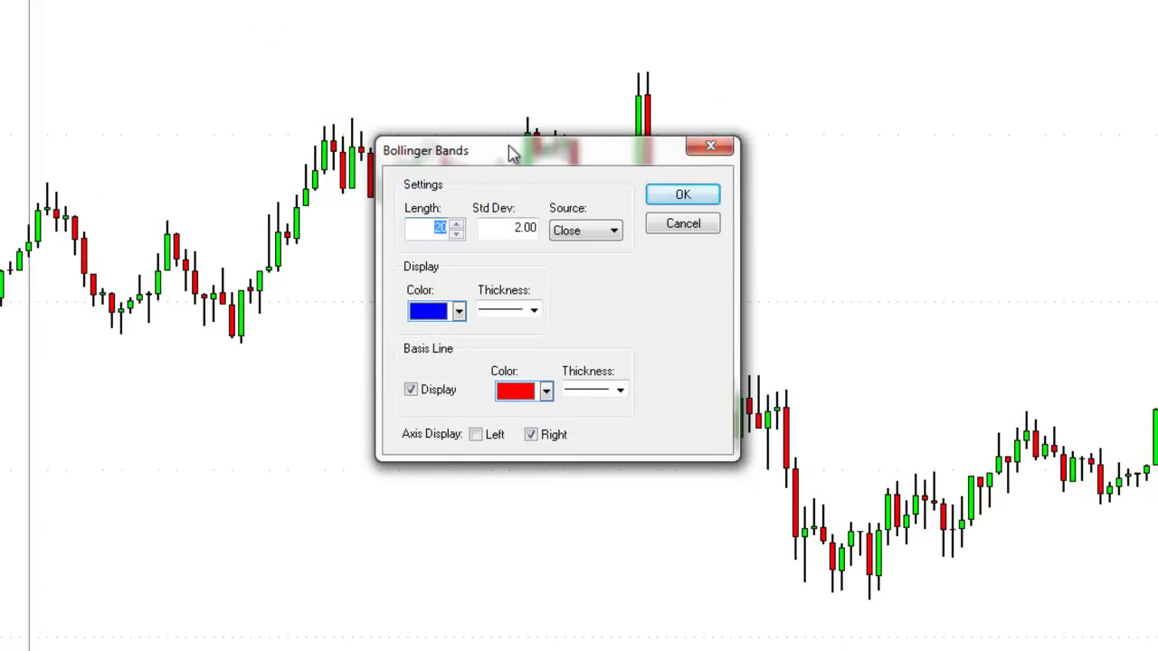
Keep the bands blue and apply the 20-period, 2.00 standard deviation Bollinger Bands.
left_click_drag(513, 155, 414, 142)
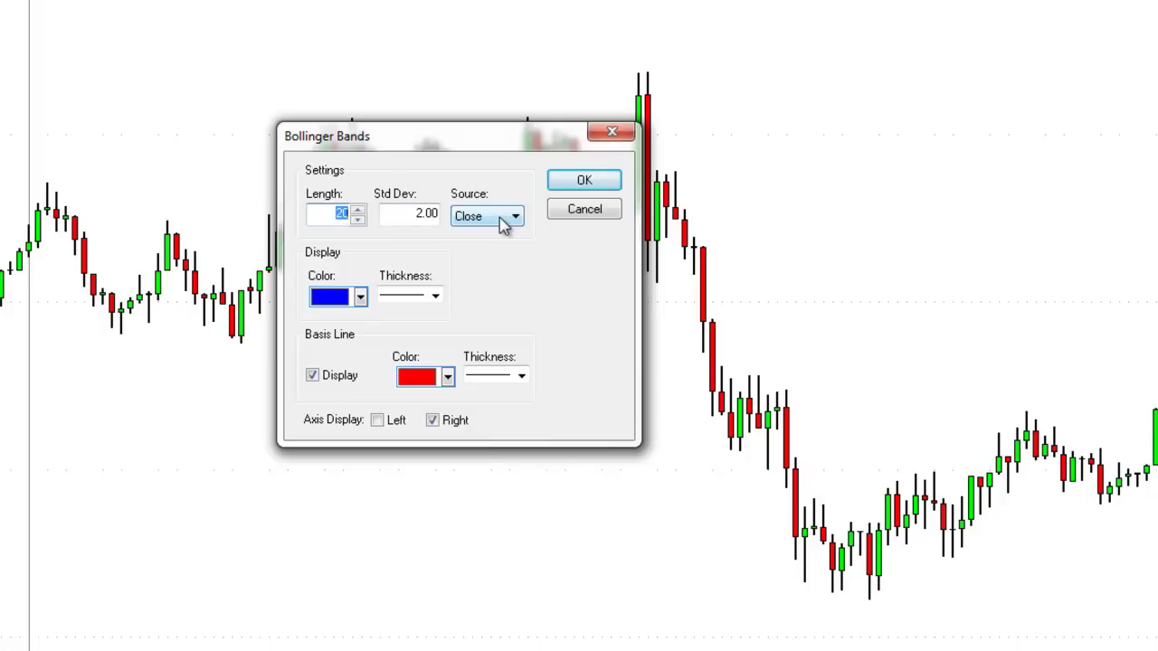
left_click(360, 299)
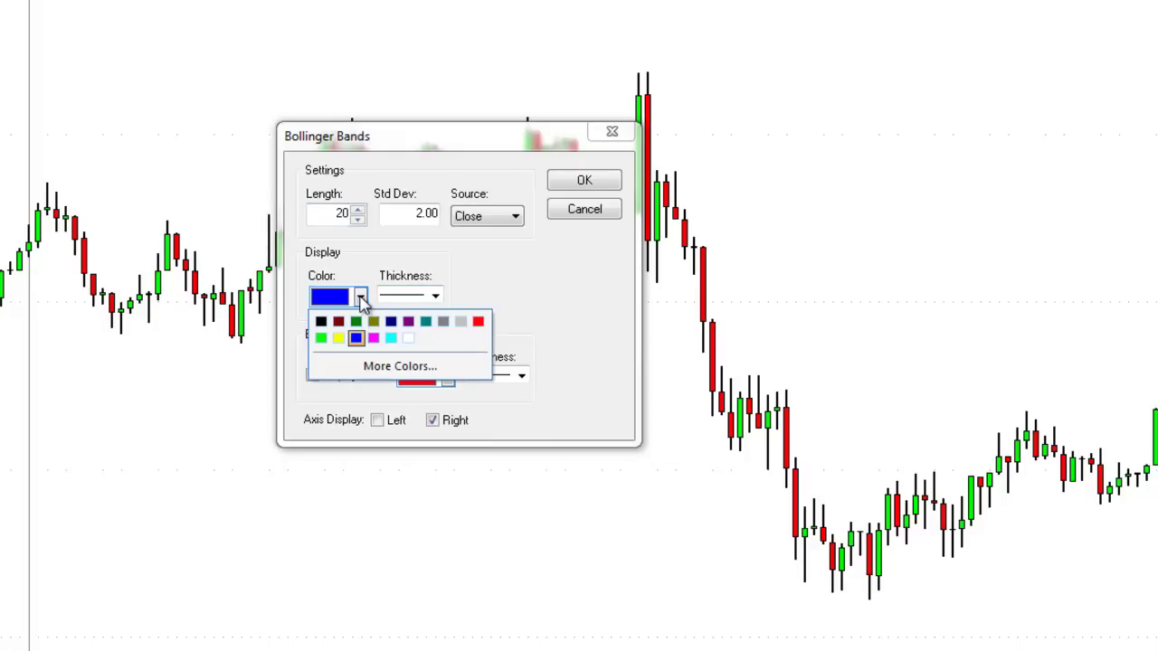
left_click(360, 298)
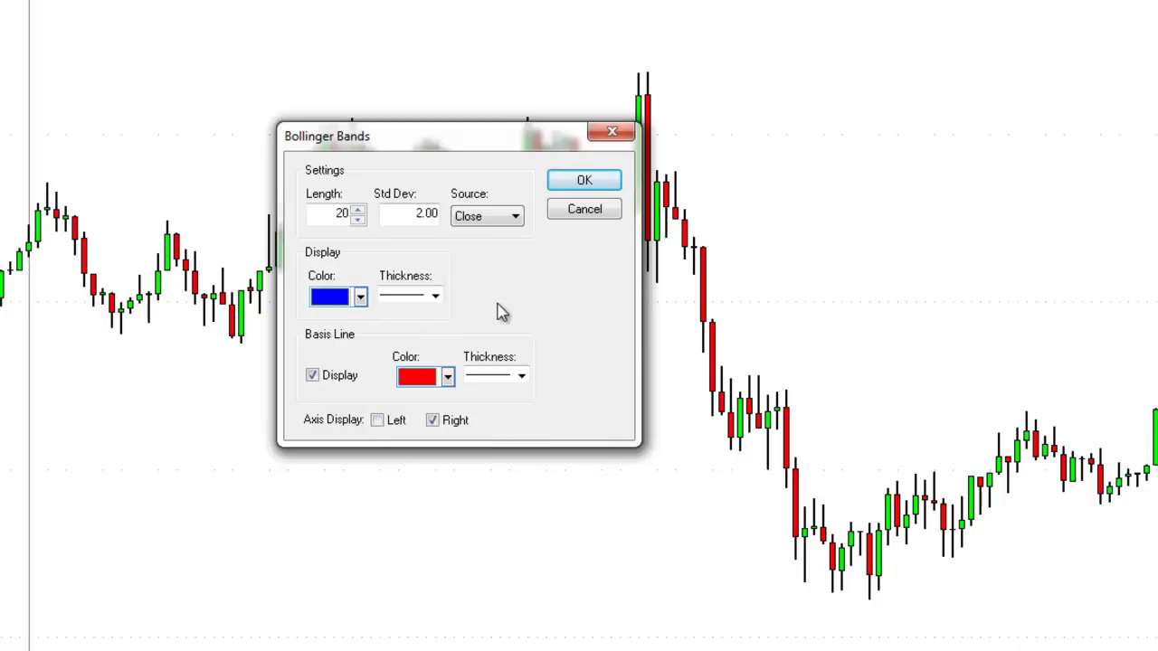
left_click(588, 185)
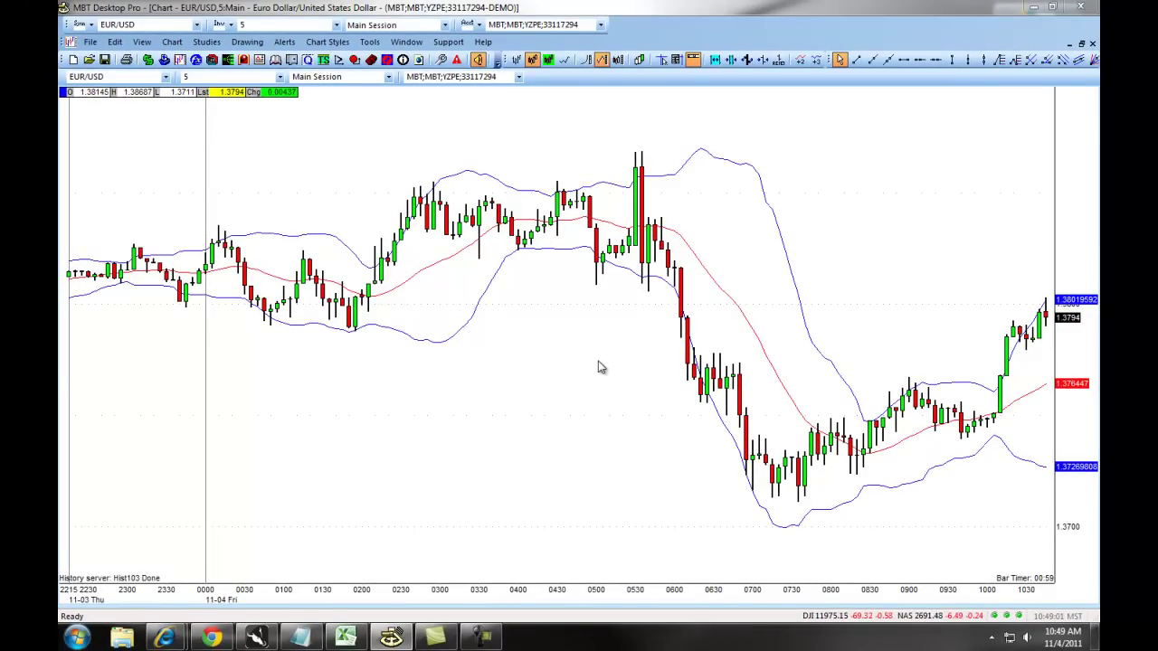
Add the Relative Strength Index study and make its pane taller.
left_click(205, 43)
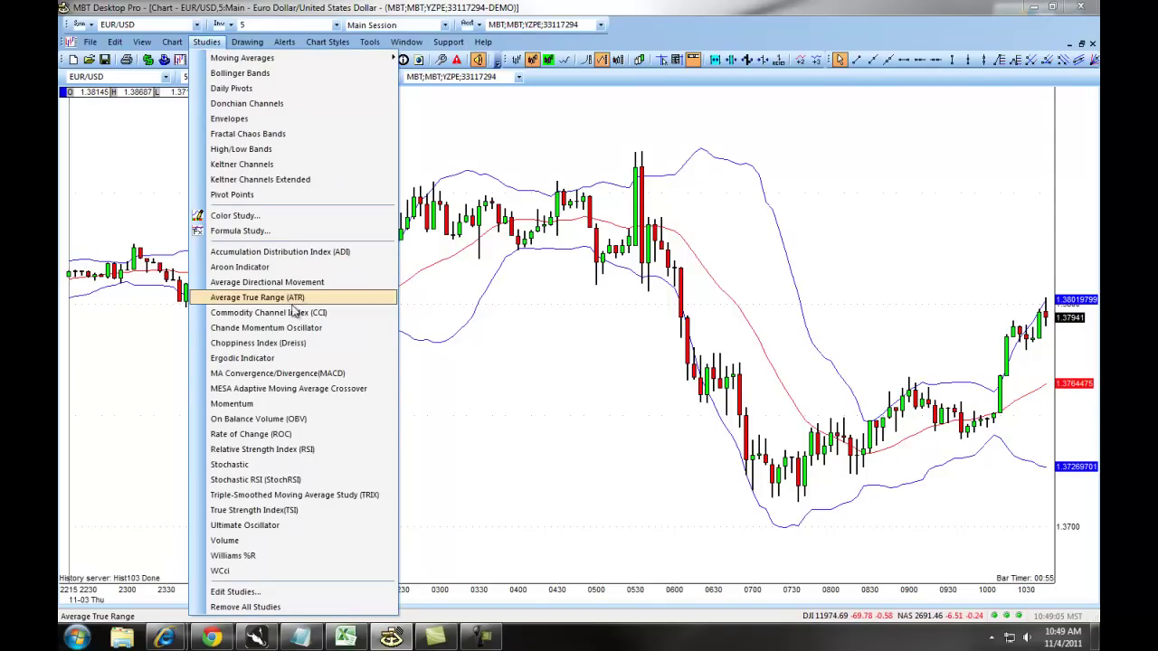
left_click(289, 448)
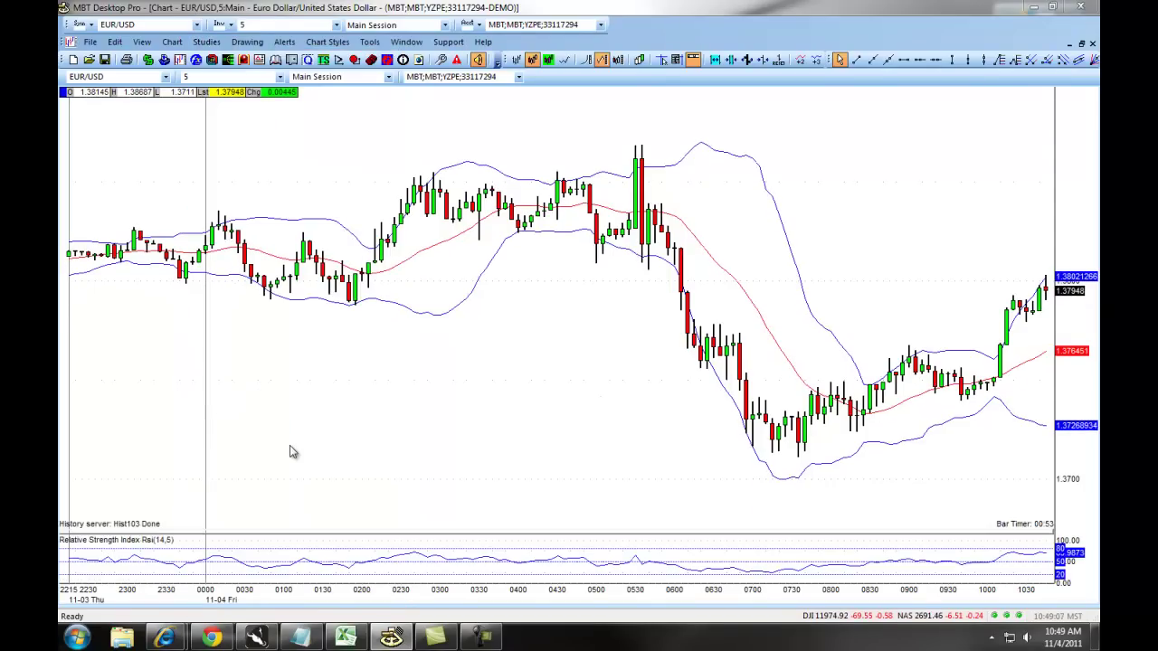
left_click_drag(445, 532, 447, 462)
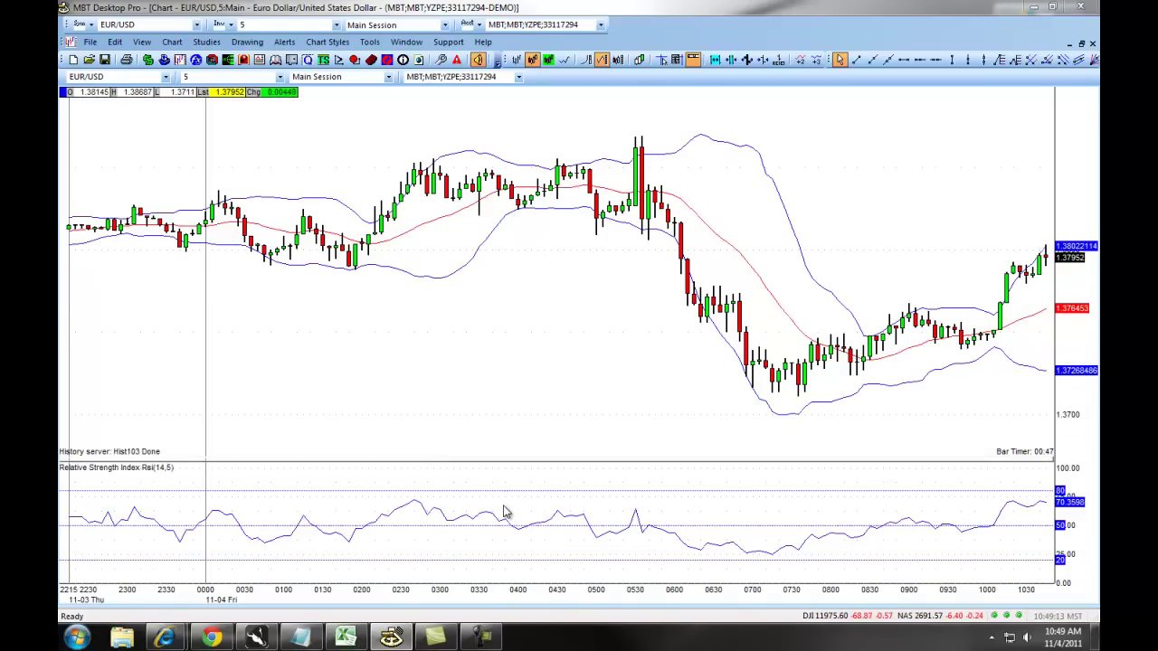
Review the RSI and Bollinger Bands entries in the Edit Studies list, then close it.
right_click(480, 530)
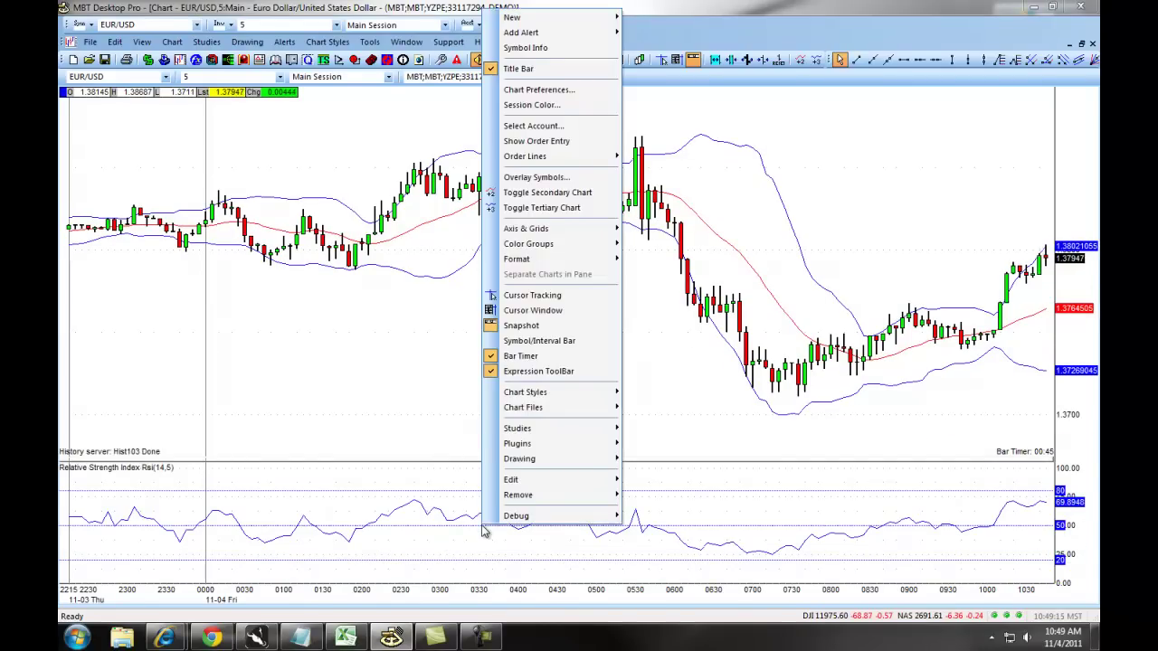
mouse_move(534, 483)
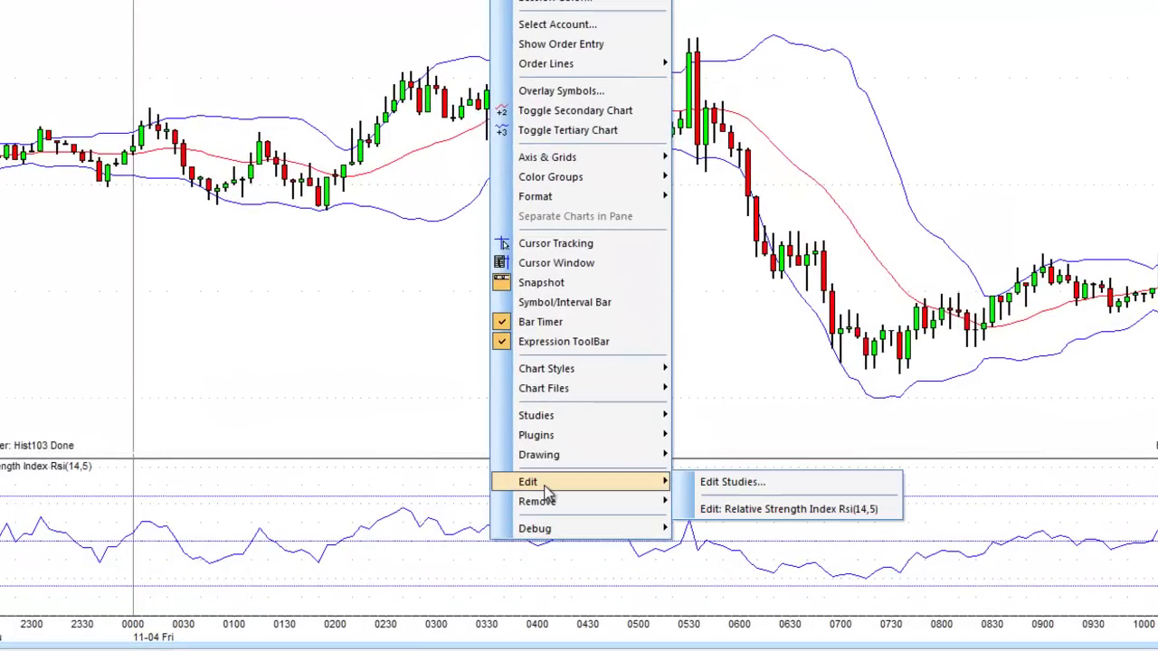
left_click(731, 484)
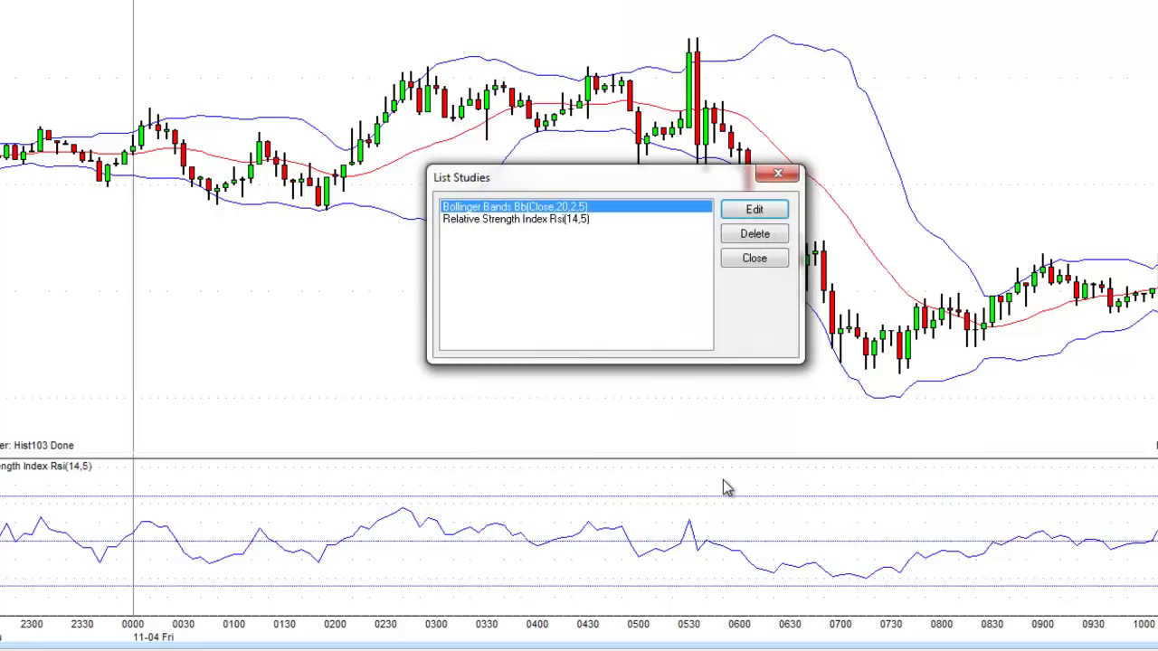
left_click(539, 220)
left_click(537, 207)
left_click(533, 221)
left_click(534, 208)
left_click(777, 177)
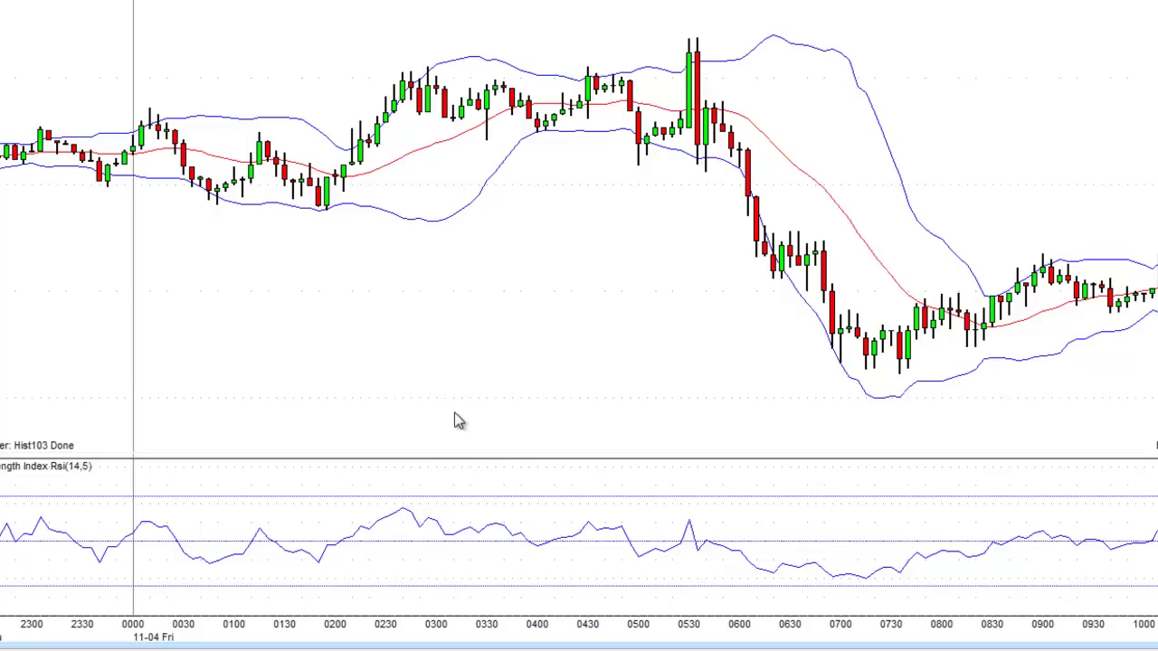
Add the Money Flow (14) study in its own taller pane, keeping it after its options menu.
right_click(443, 354)
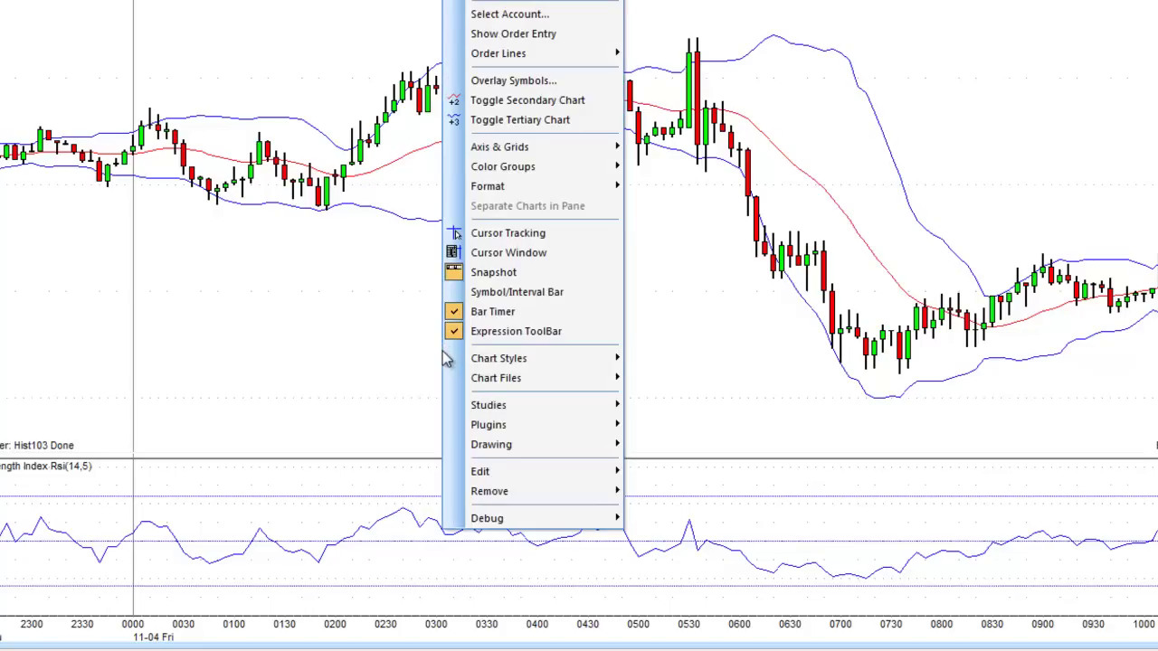
mouse_move(503, 408)
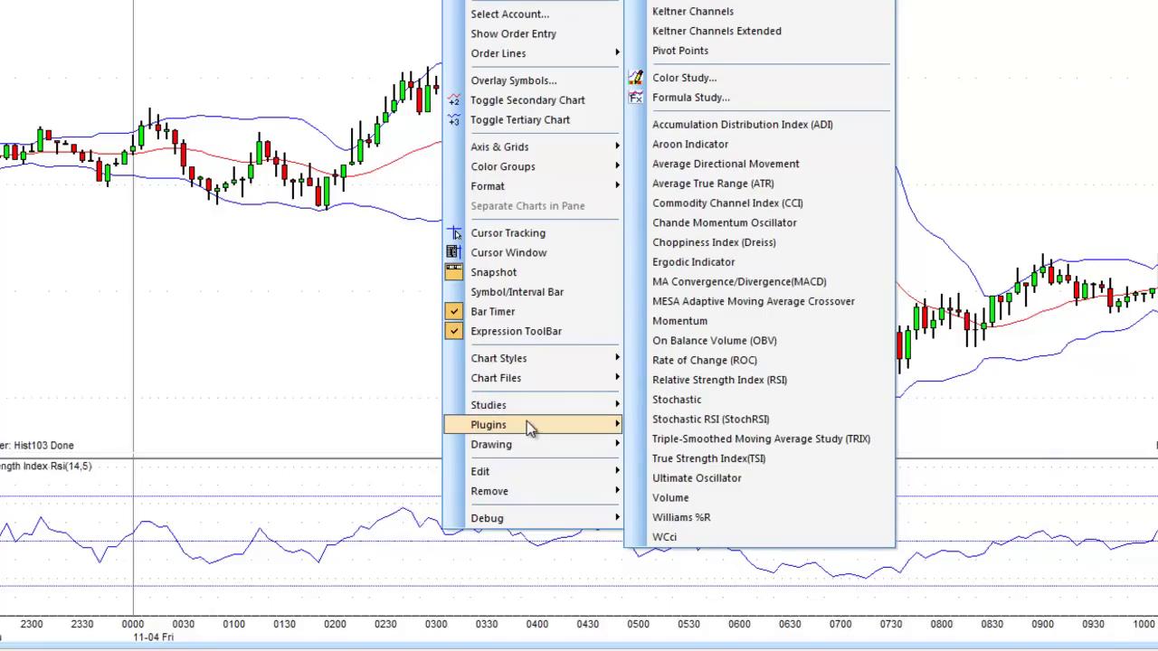
mouse_move(528, 427)
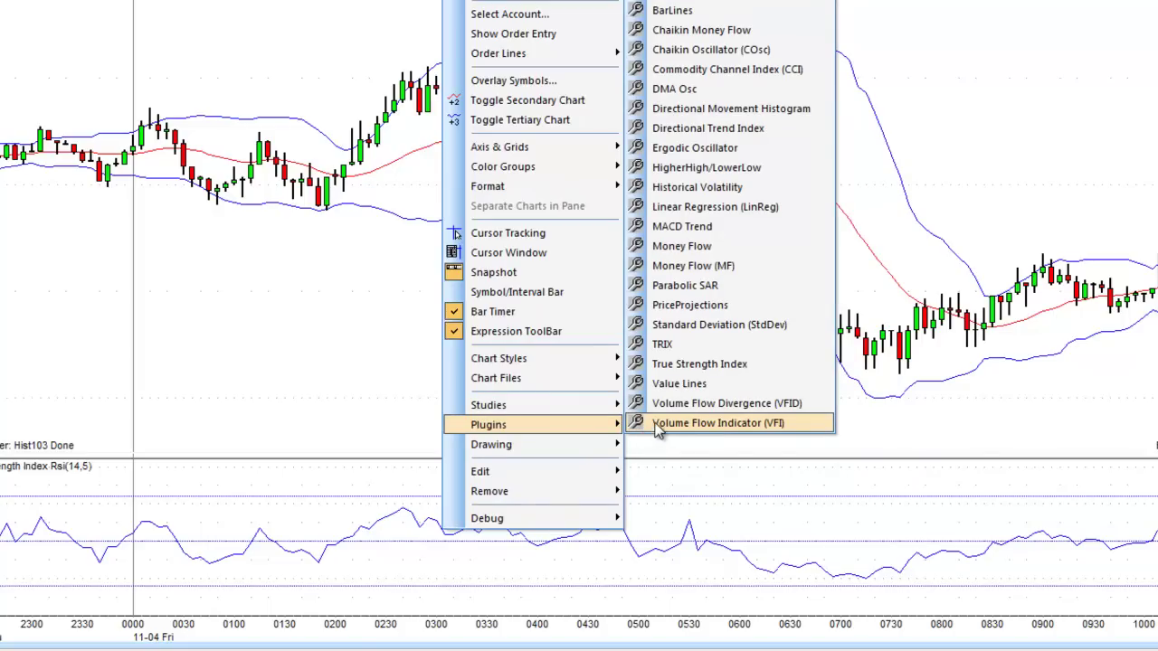
left_click(678, 249)
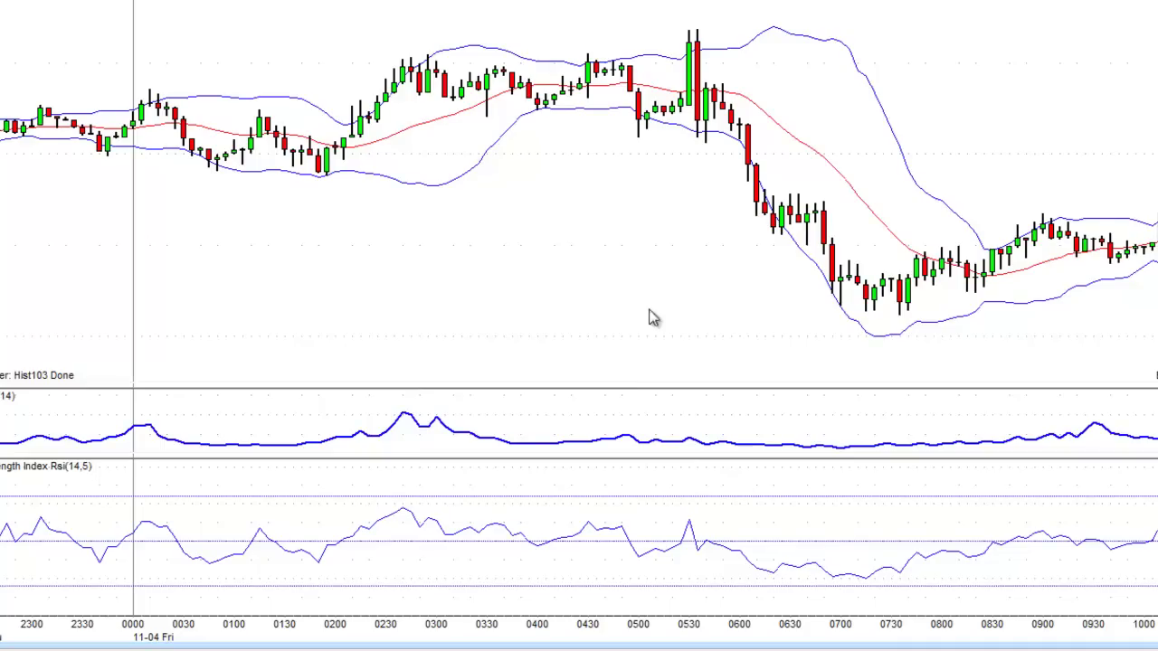
left_click_drag(631, 383, 628, 356)
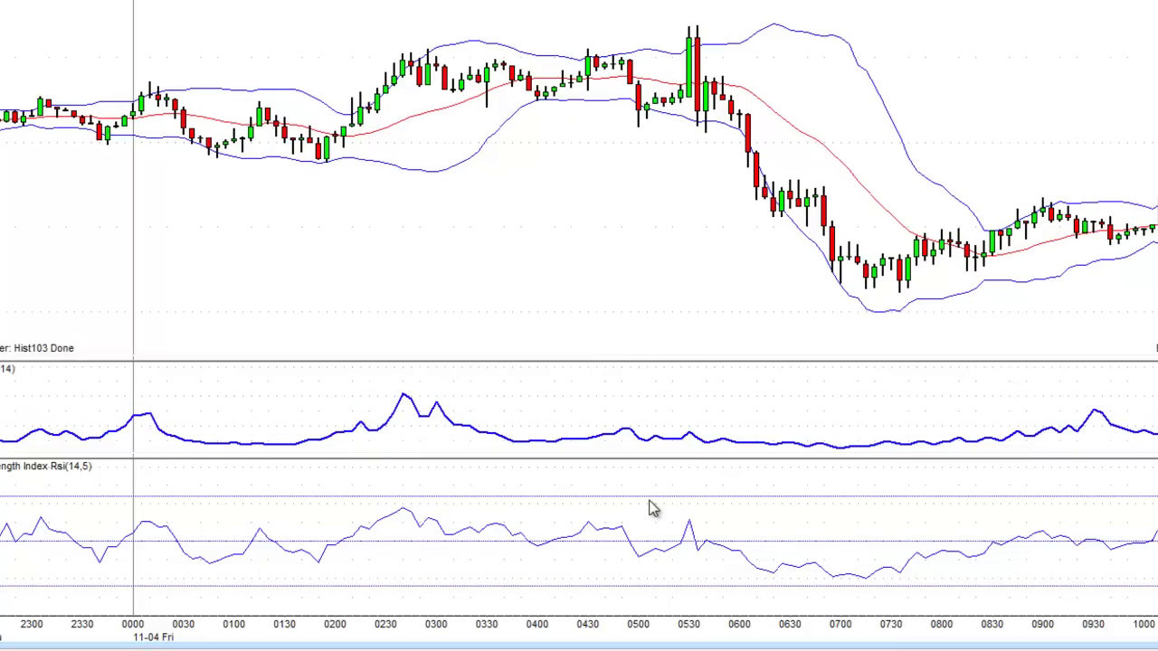
right_click(533, 427)
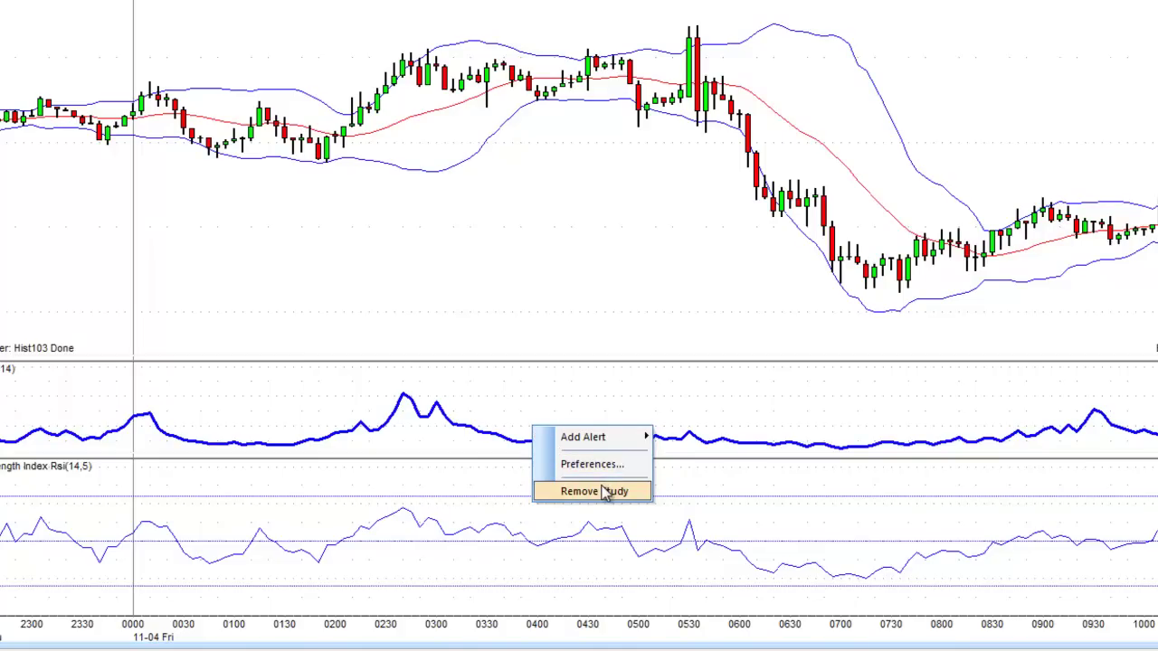
left_click(597, 352)
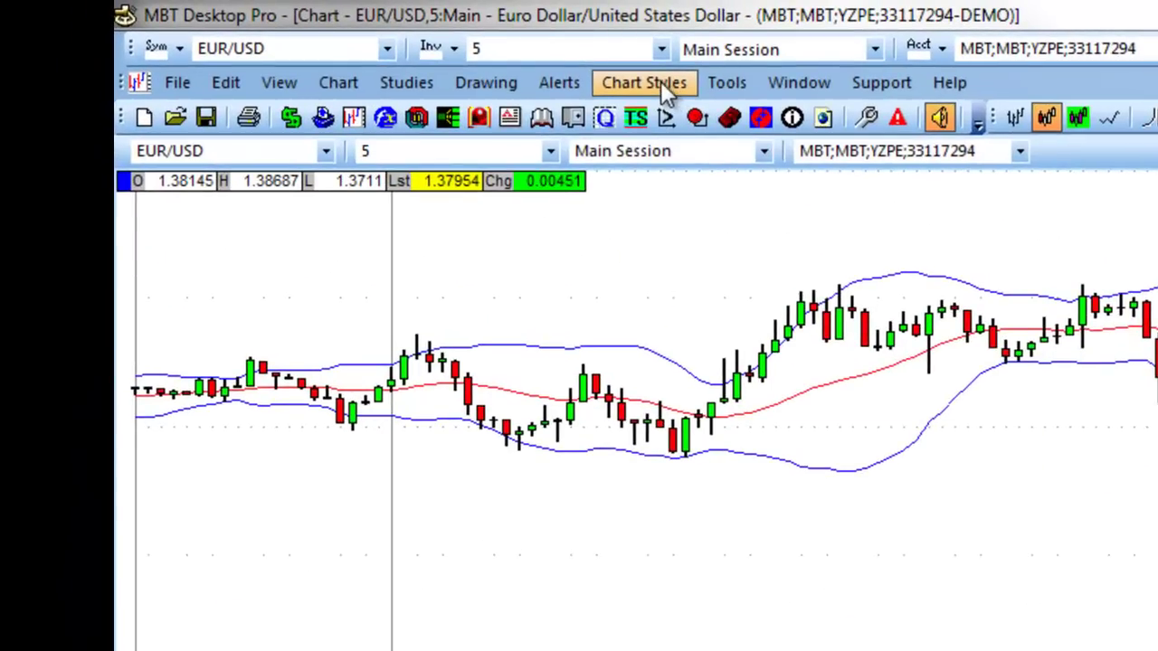
Save the chart style as nov4 (.chart) in the User folder.
left_click(660, 81)
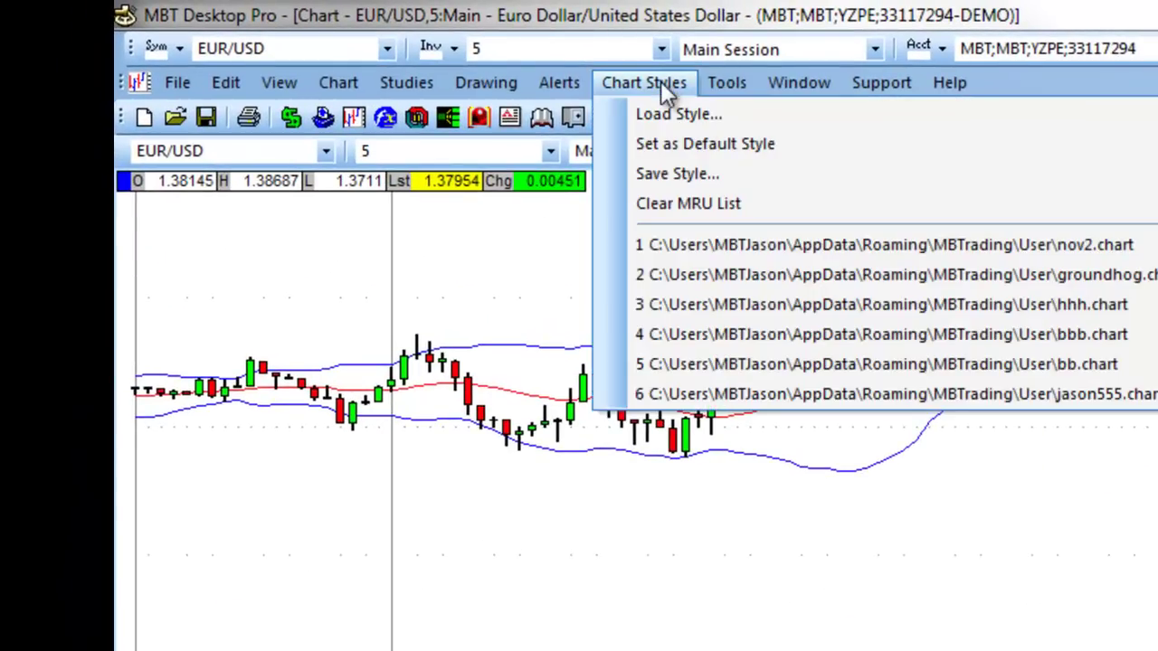
left_click(674, 172)
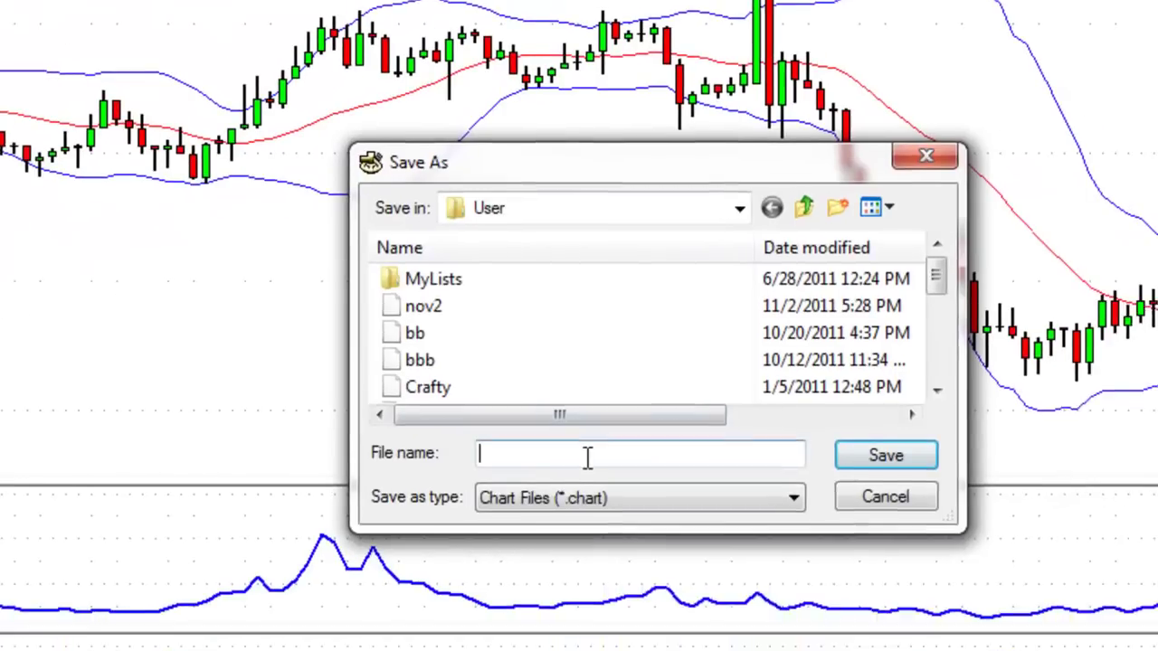
type("n")
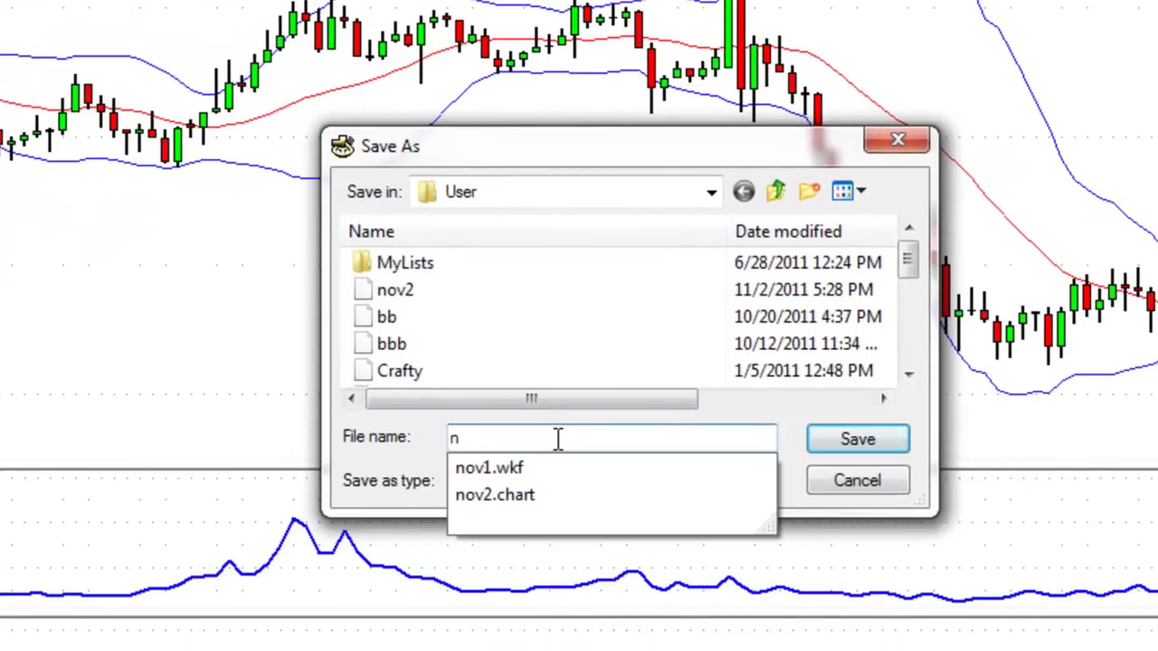
type("ov4")
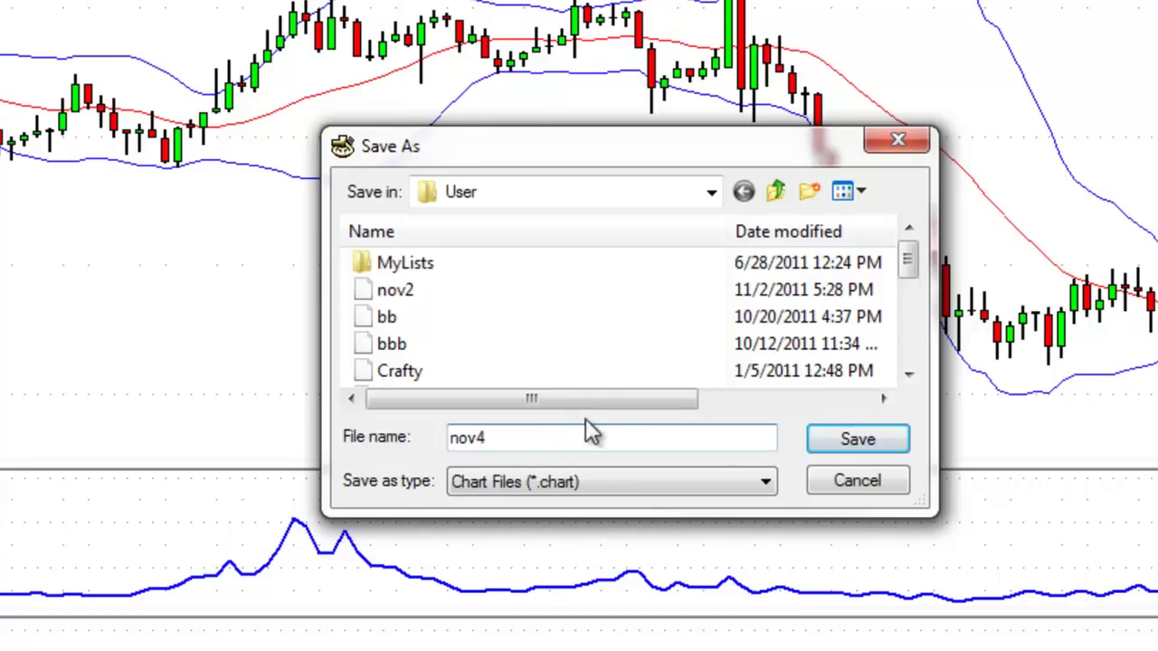
left_click(839, 439)
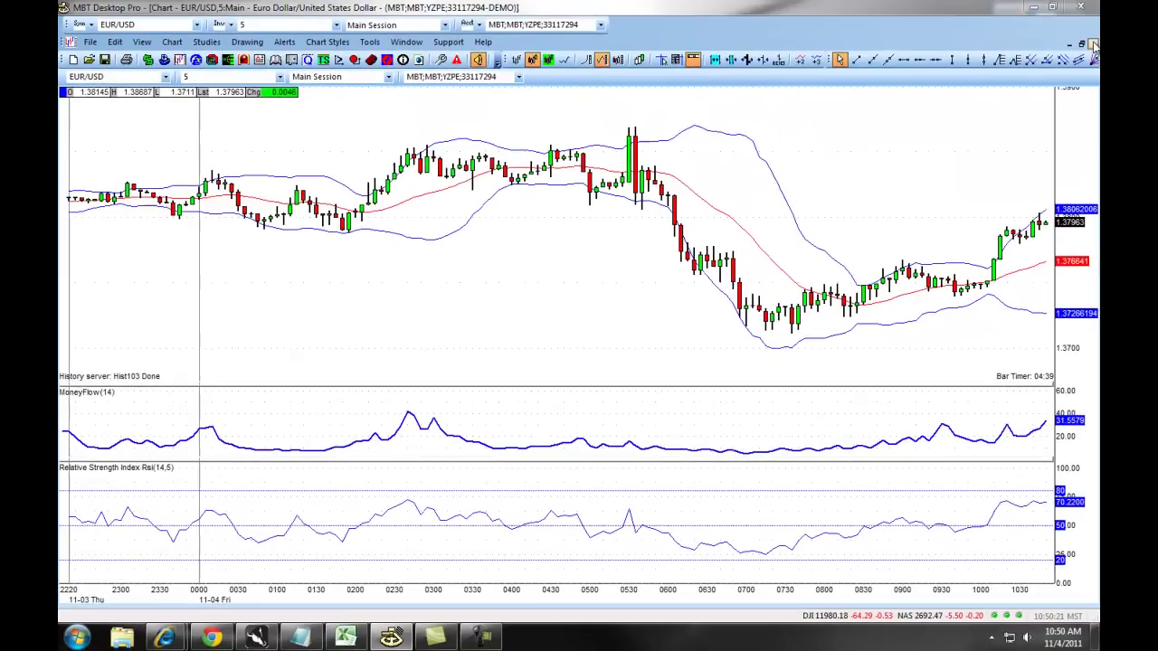
Close the styled chart and open a new, maximized EUR/USD chart.
key("ctrl+F4")
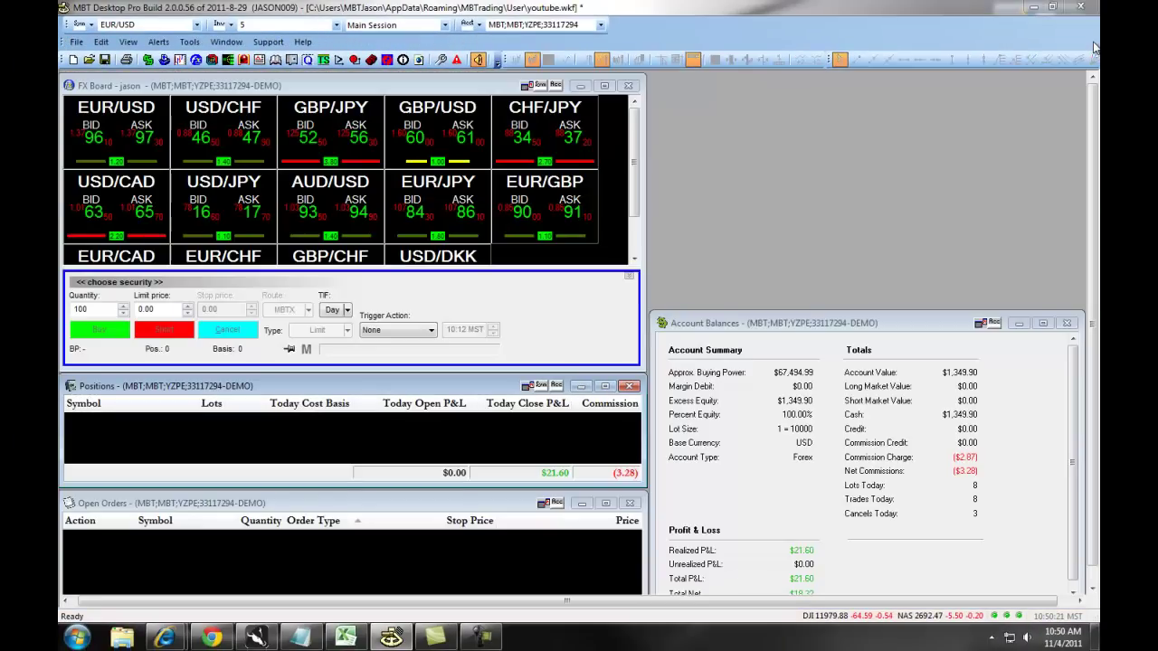
left_click(76, 42)
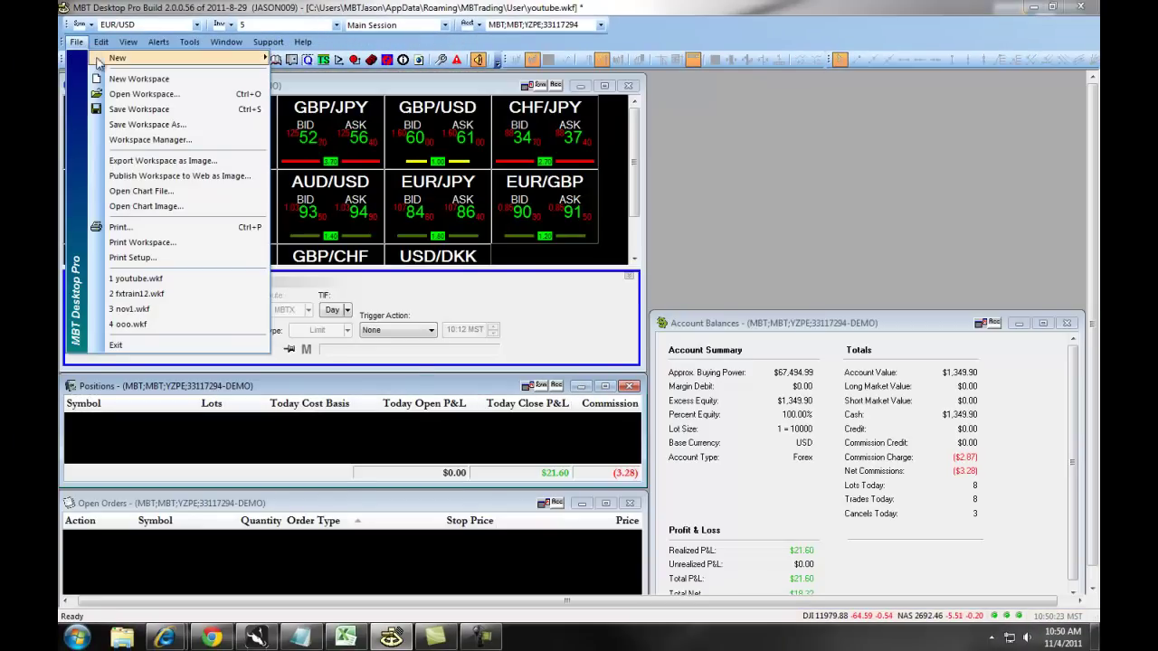
mouse_move(118, 58)
left_click(322, 87)
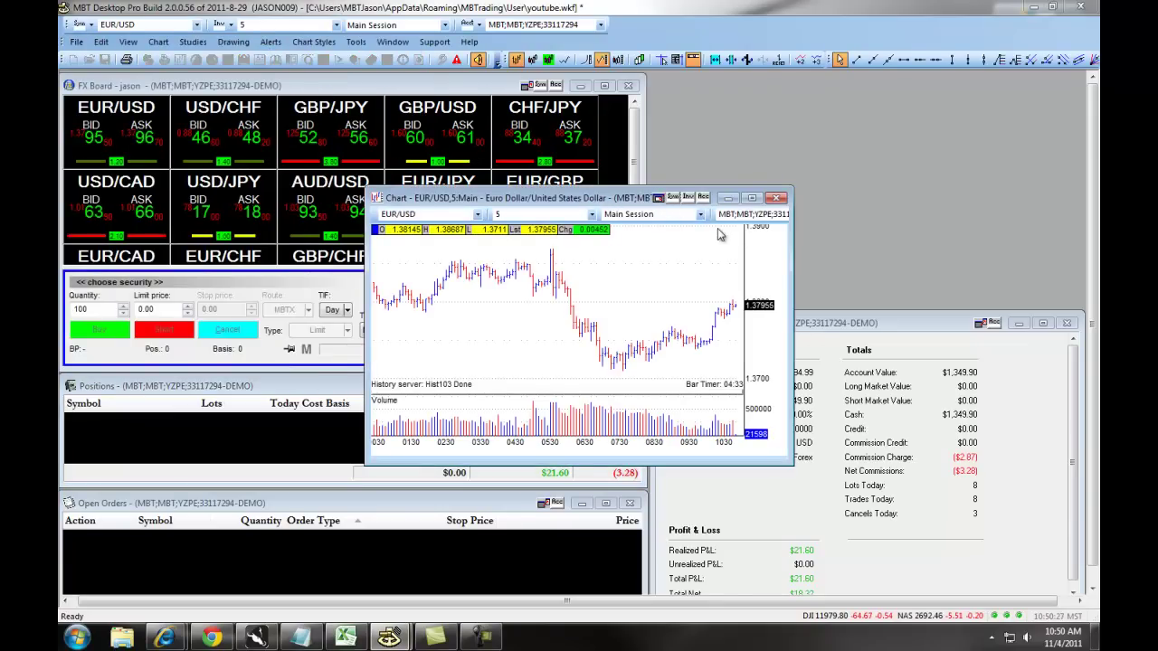
key("ctrl+F4")
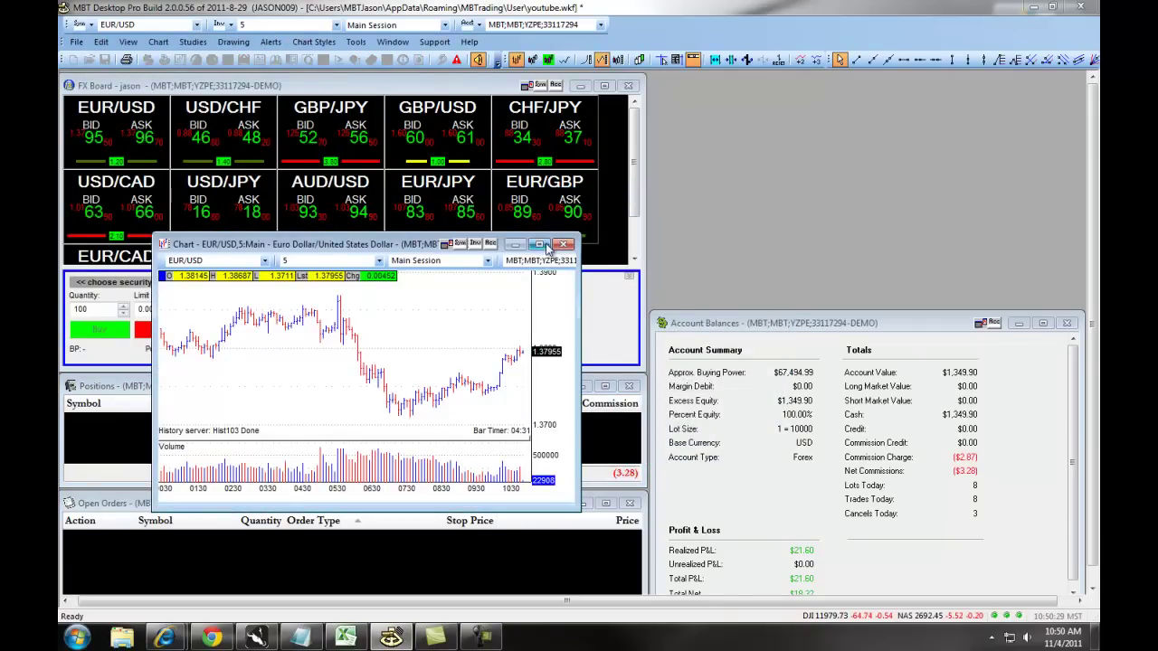
left_click(554, 239)
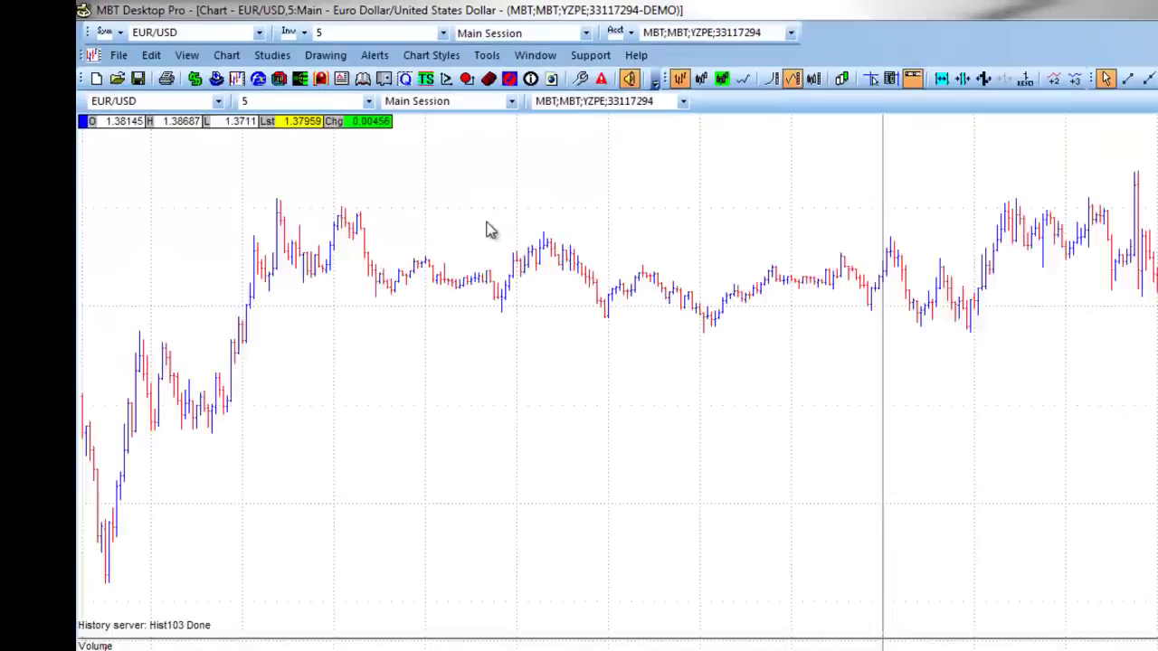
Load the saved nov4 chart style onto the new chart.
left_click(605, 76)
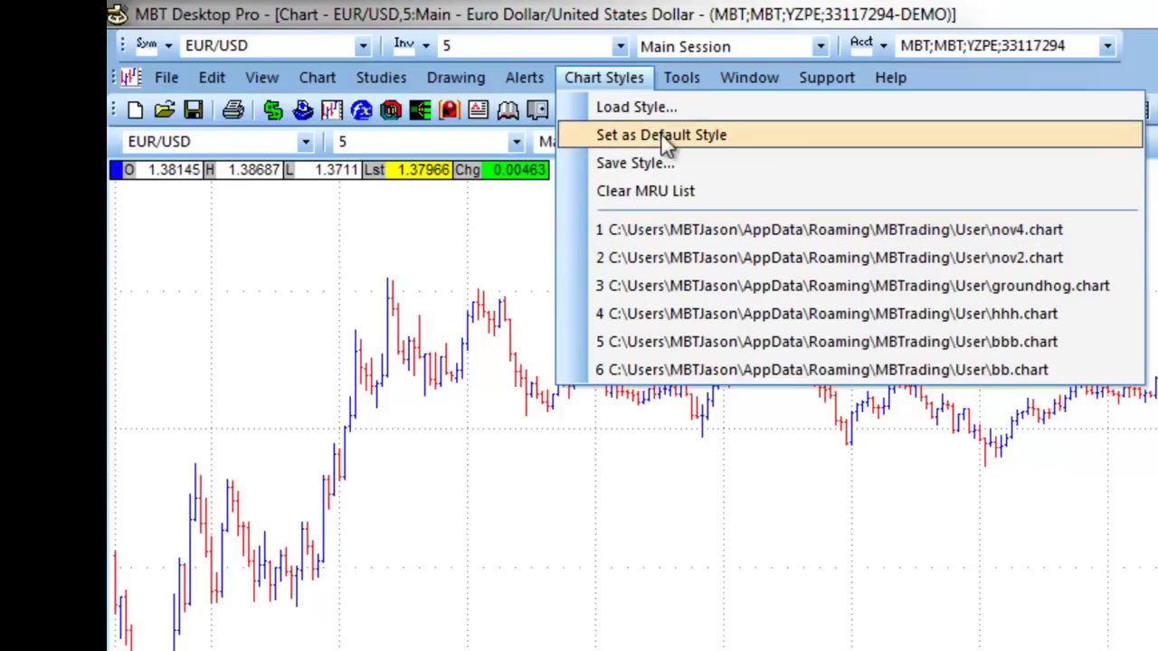
left_click(640, 109)
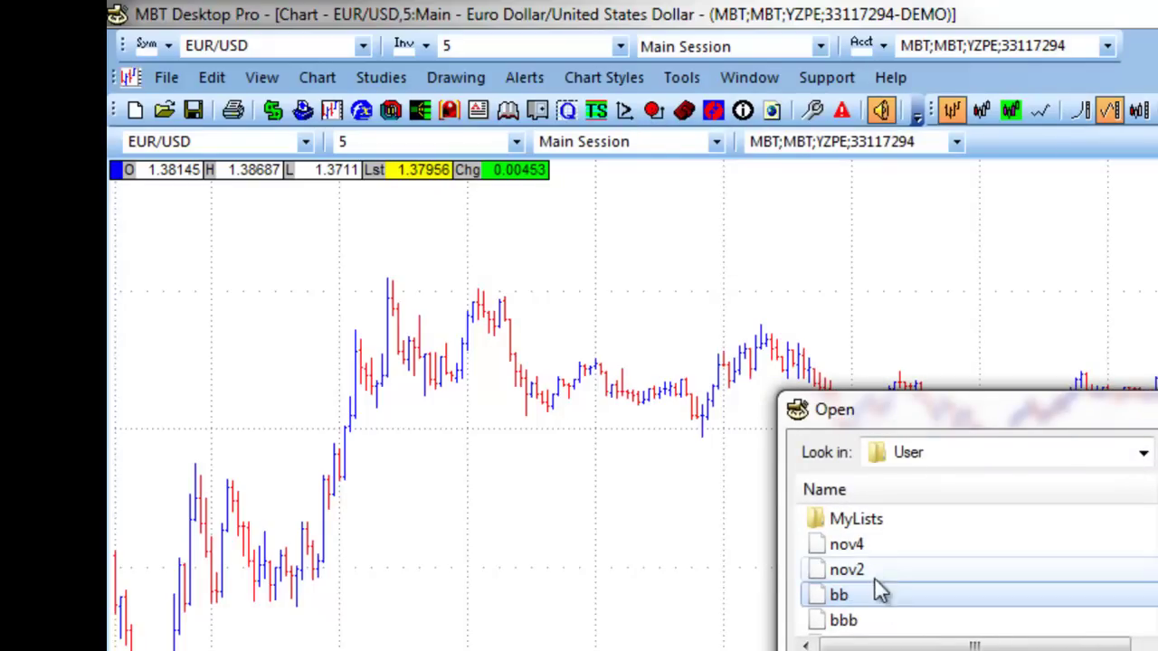
left_click(859, 552)
key("Return")
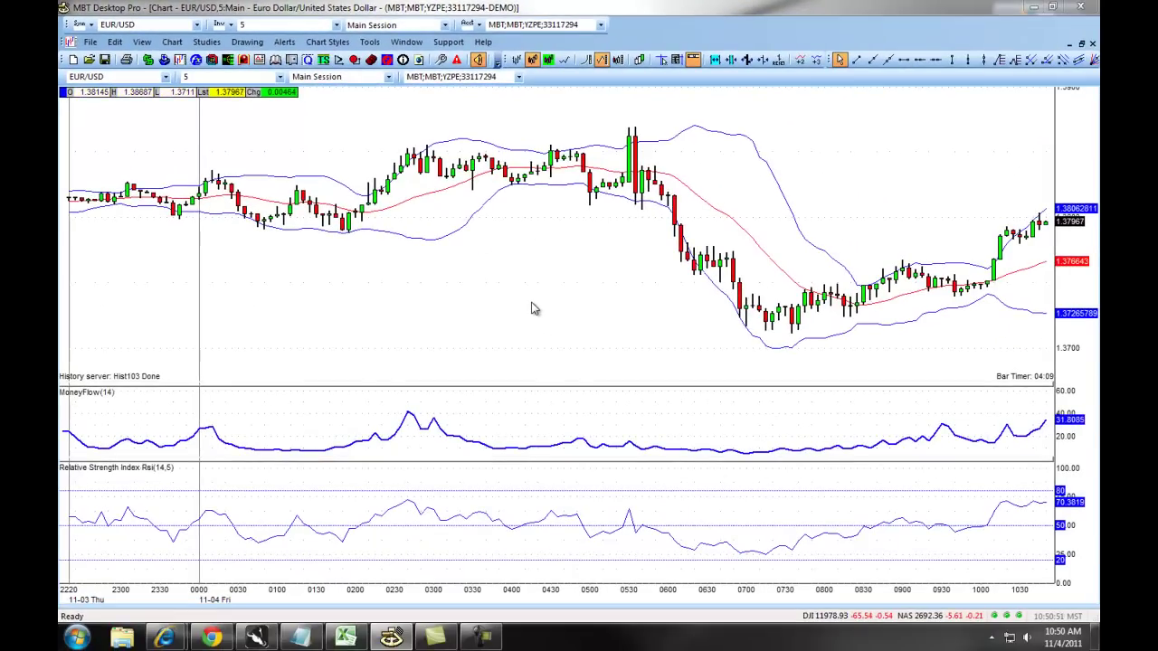
Remove All Studies from the chart's context menu and confirm the removal.
right_click(494, 415)
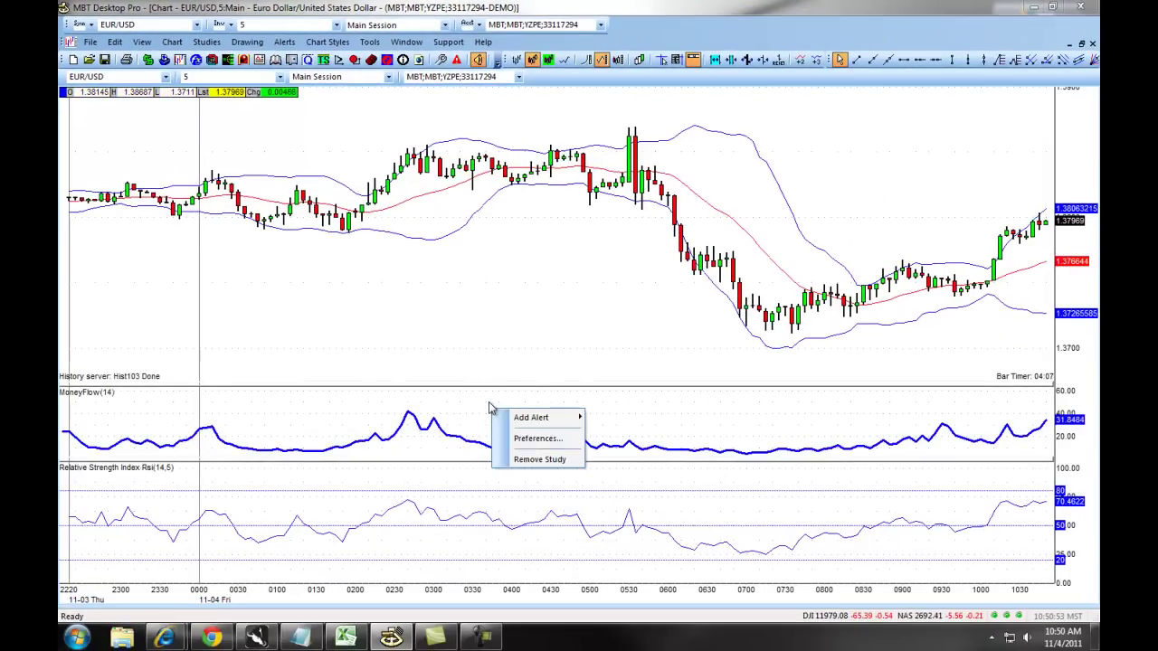
left_click(499, 347)
right_click(503, 349)
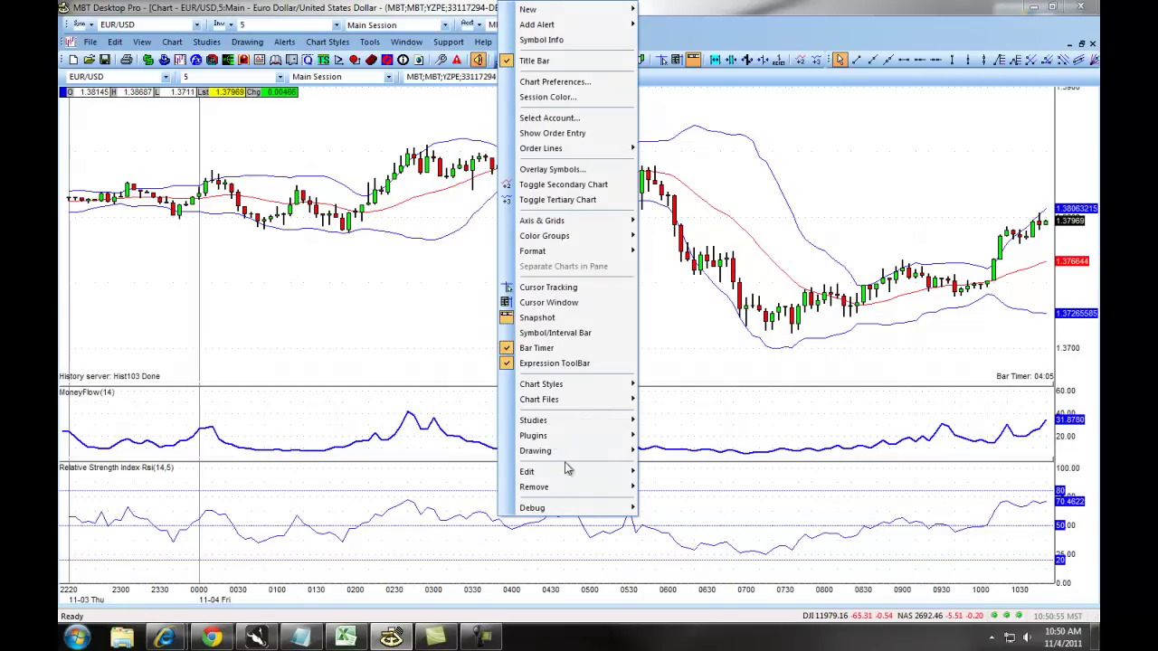
mouse_move(586, 495)
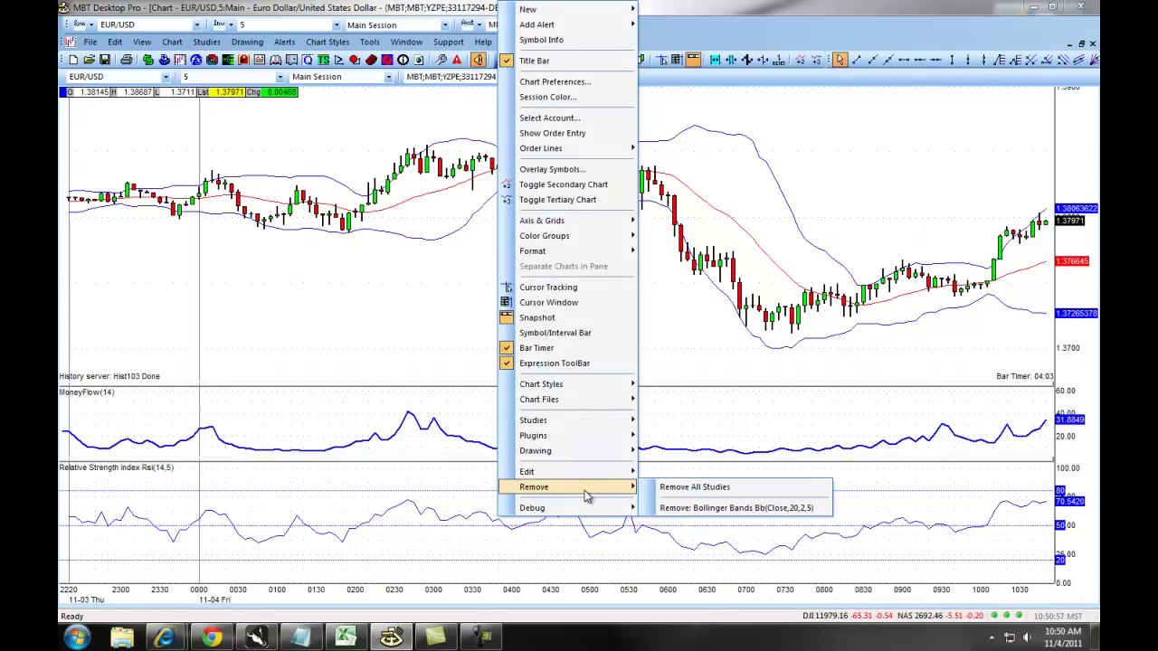
left_click(702, 488)
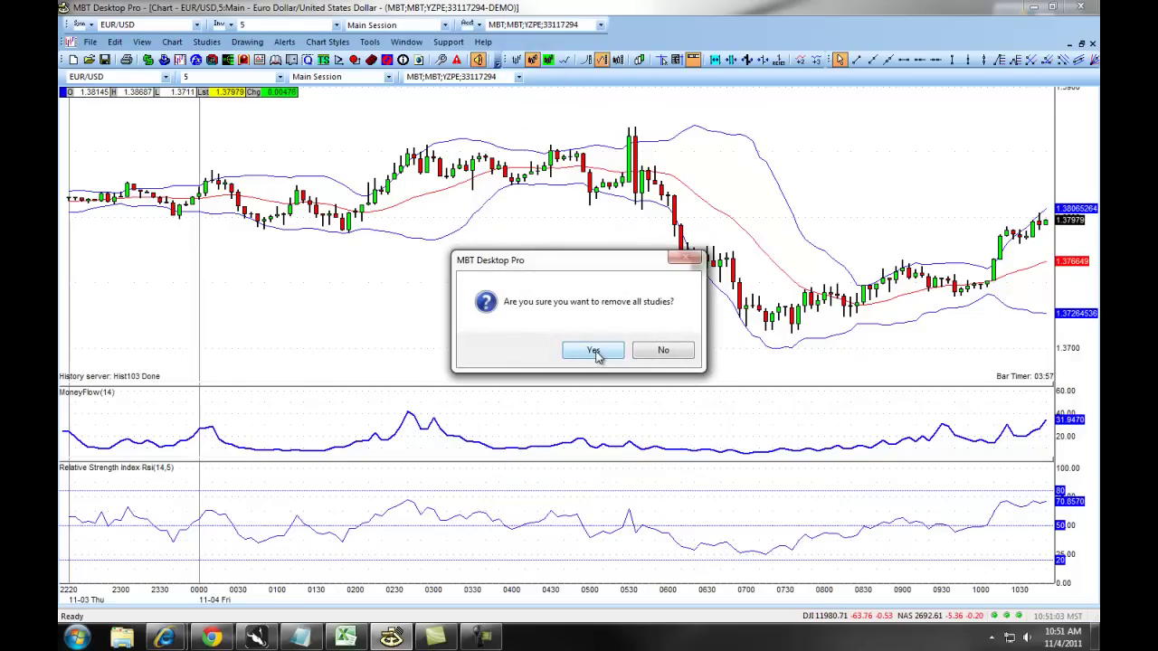
left_click(594, 353)
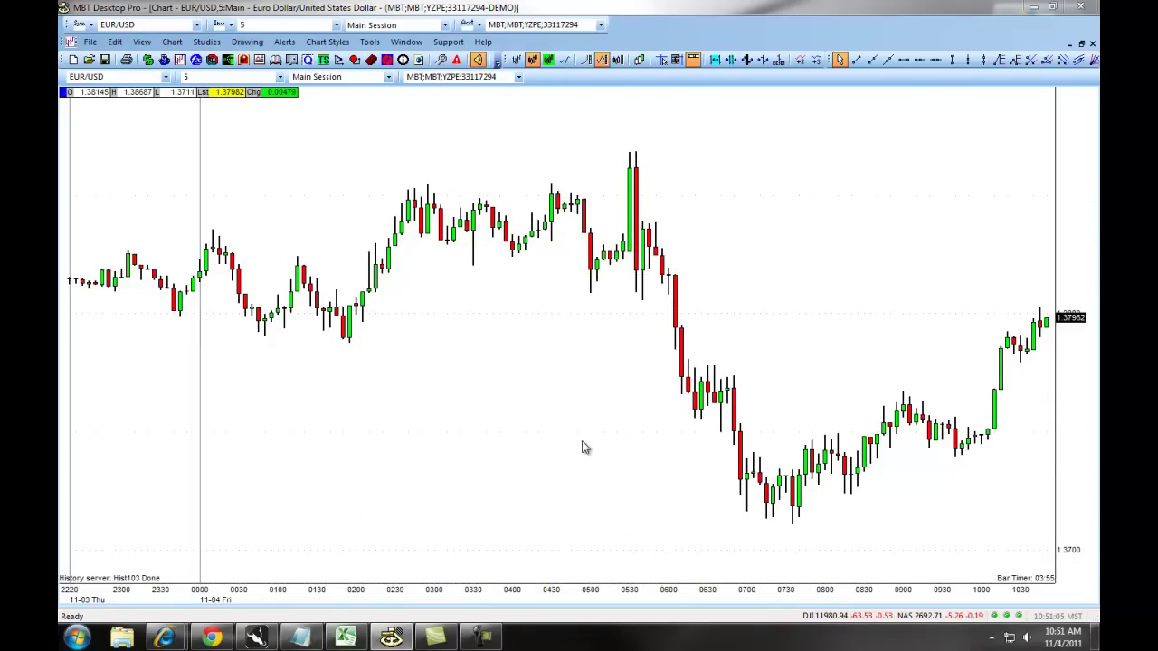